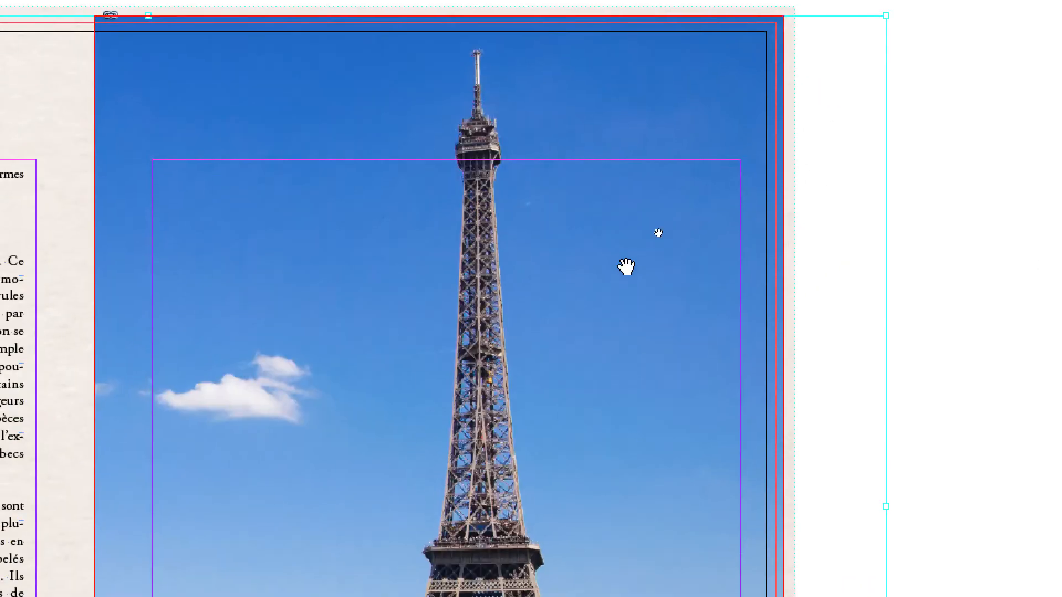
# - Enlarge the Eiffel Tower photo within its page 11 frame to about 291%
pyautogui.press('super+minus')
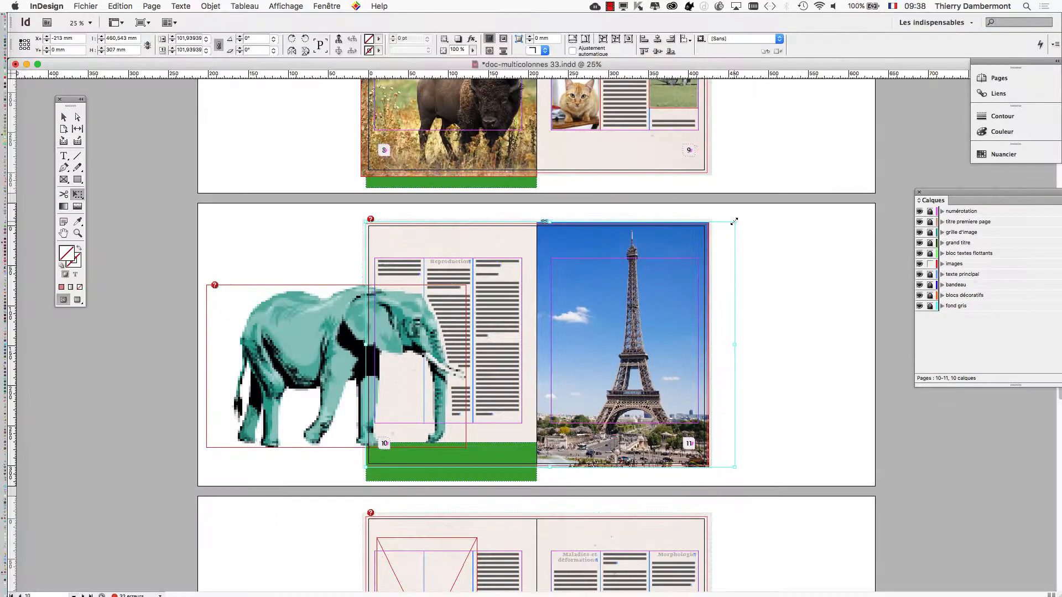
pyautogui.moveTo(736, 221); pyautogui.dragTo(943, 170)
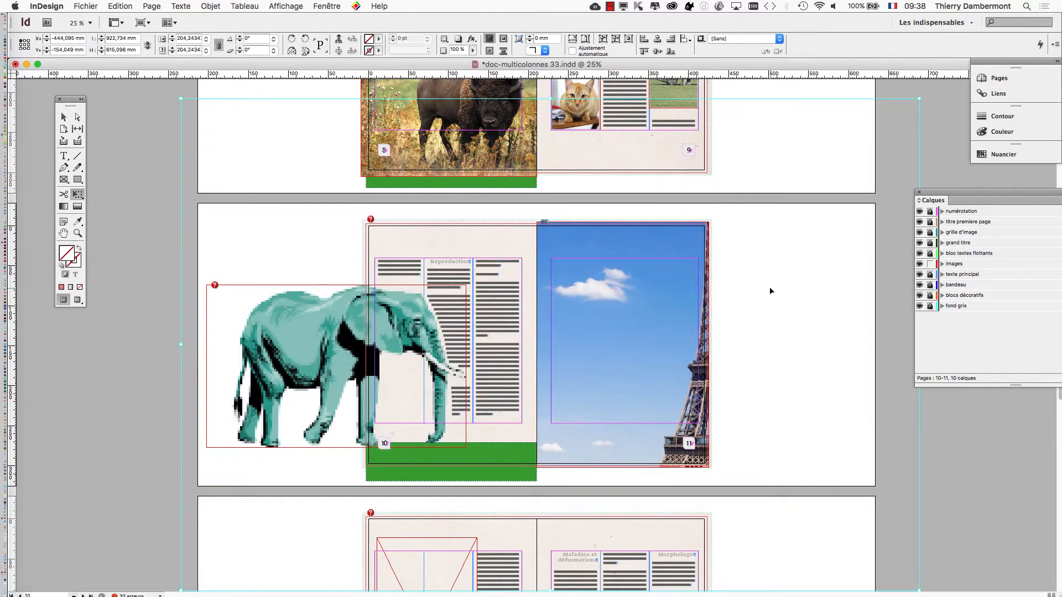
pyautogui.press('super+minus')
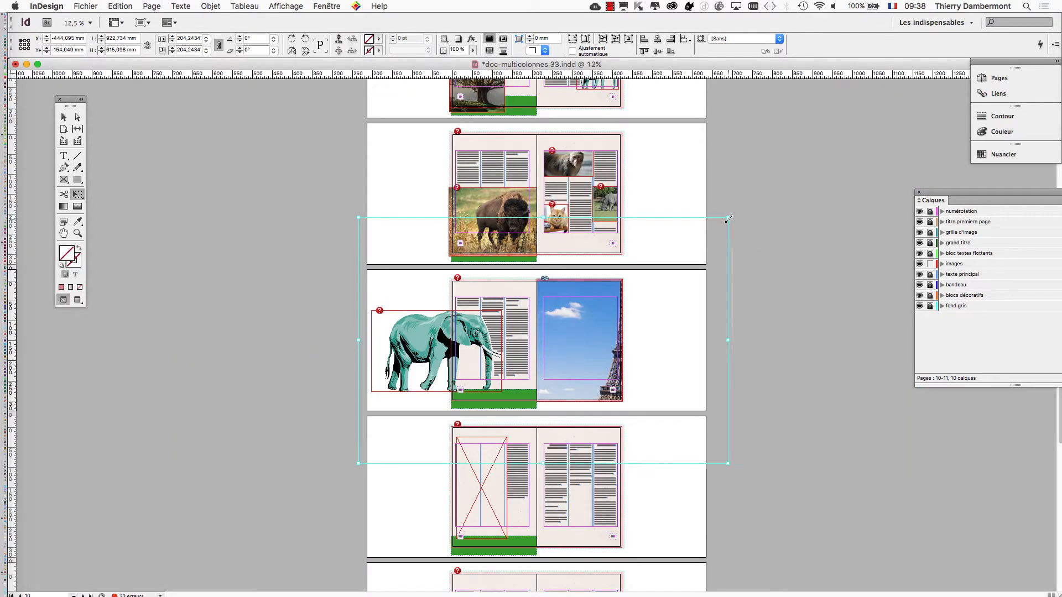
pyautogui.moveTo(727, 219); pyautogui.dragTo(796, 204)
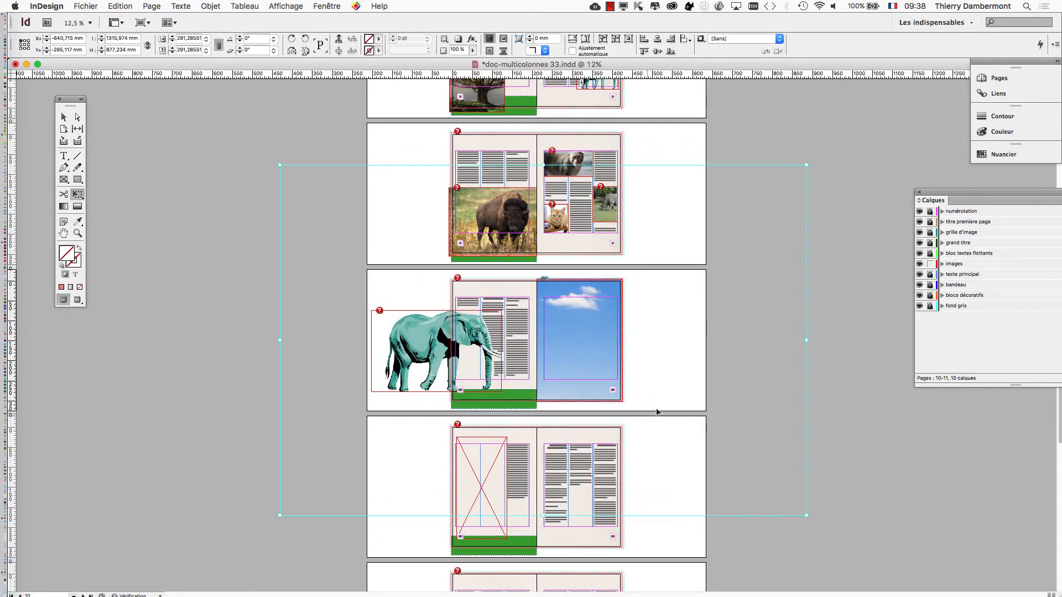
# - Reposition the enlarged photo so the tower's lower half and arch fill the page 11 frame, and preview the spread
pyautogui.moveTo(658, 406); pyautogui.dragTo(595, 345)
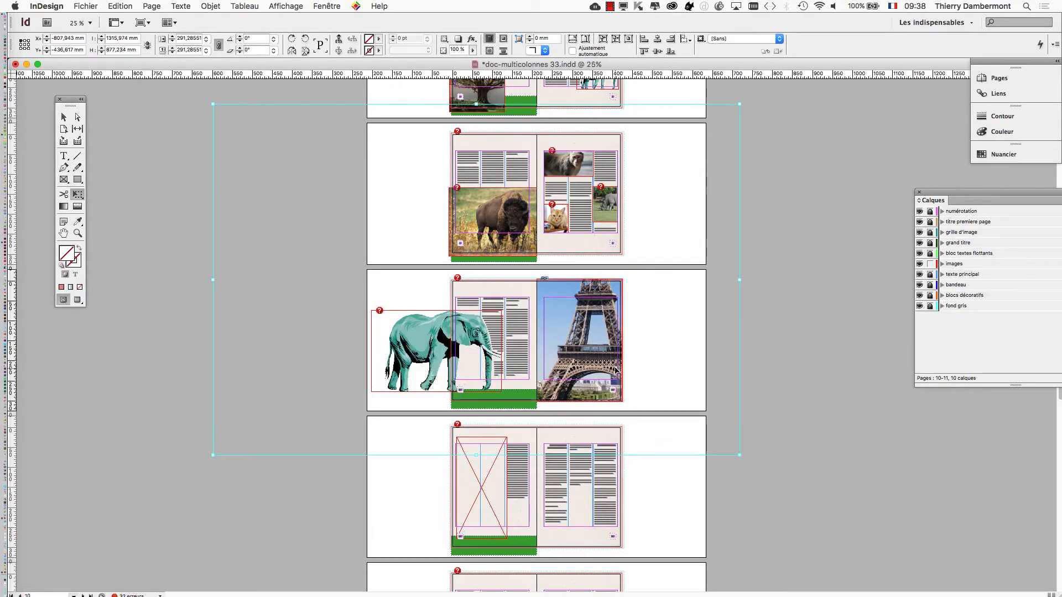
pyautogui.press('super+equal')
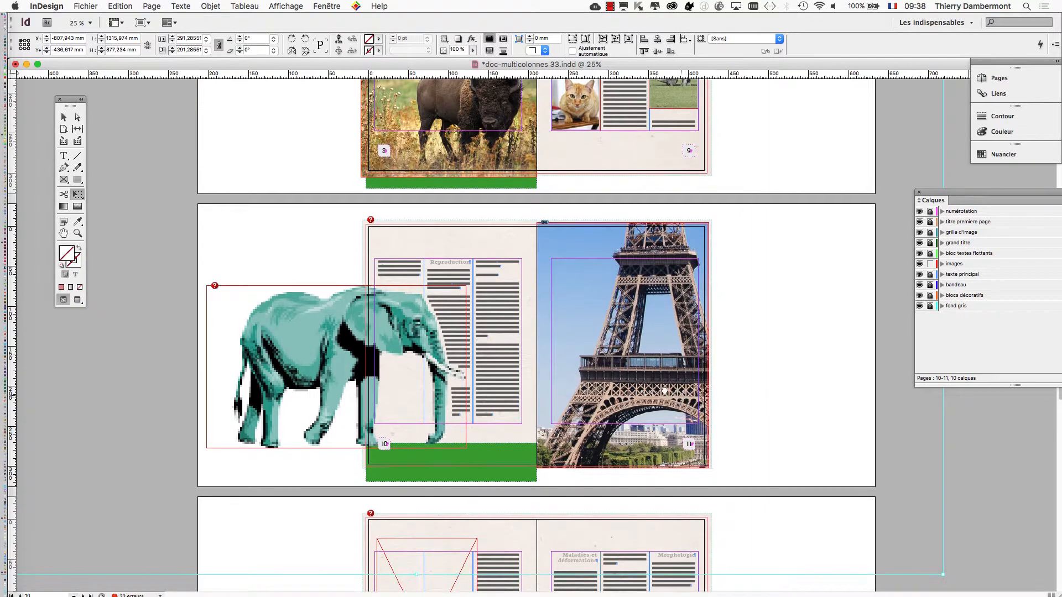
pyautogui.scroll(-2, 697, 409)
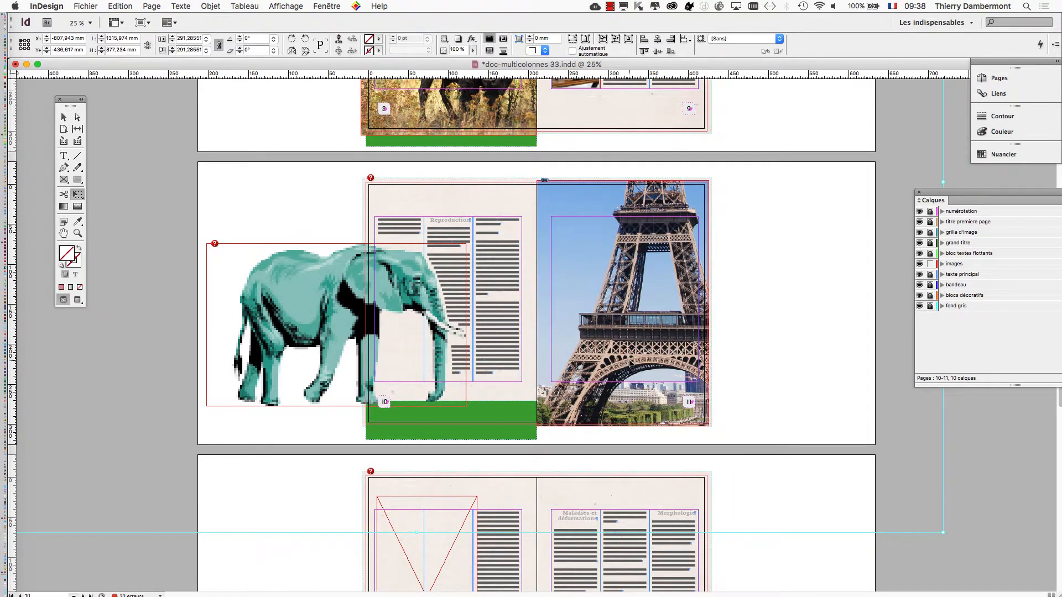
pyautogui.moveTo(633, 364); pyautogui.dragTo(587, 354)
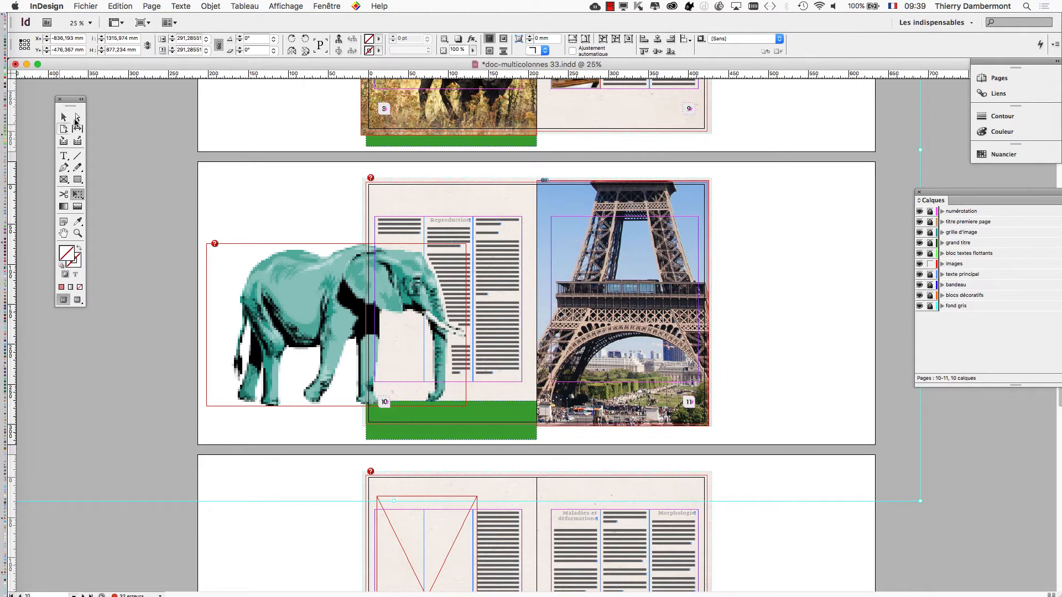
pyautogui.click(287, 208)
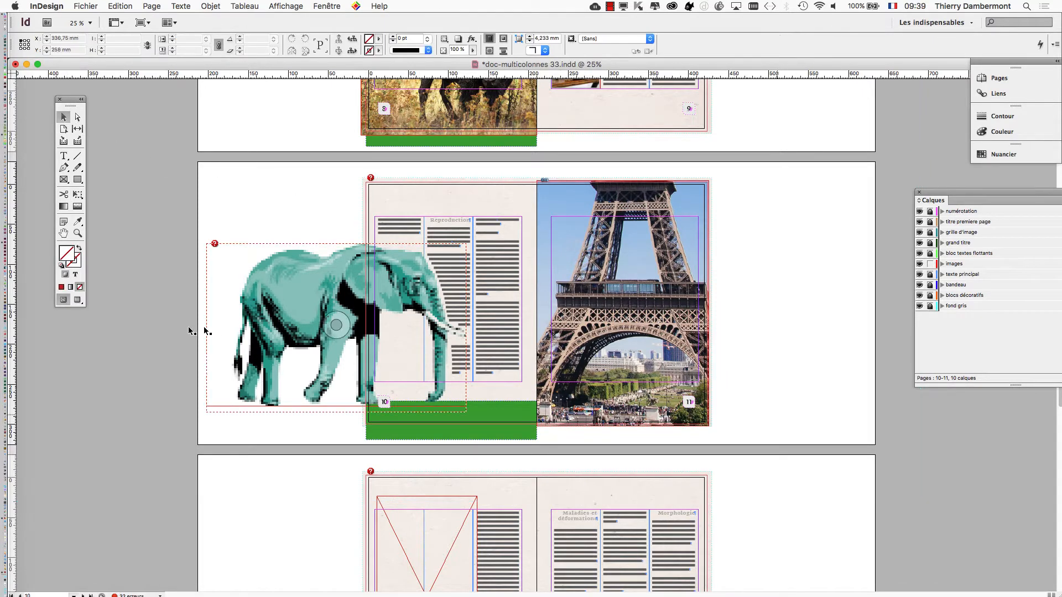
pyautogui.click(77, 299)
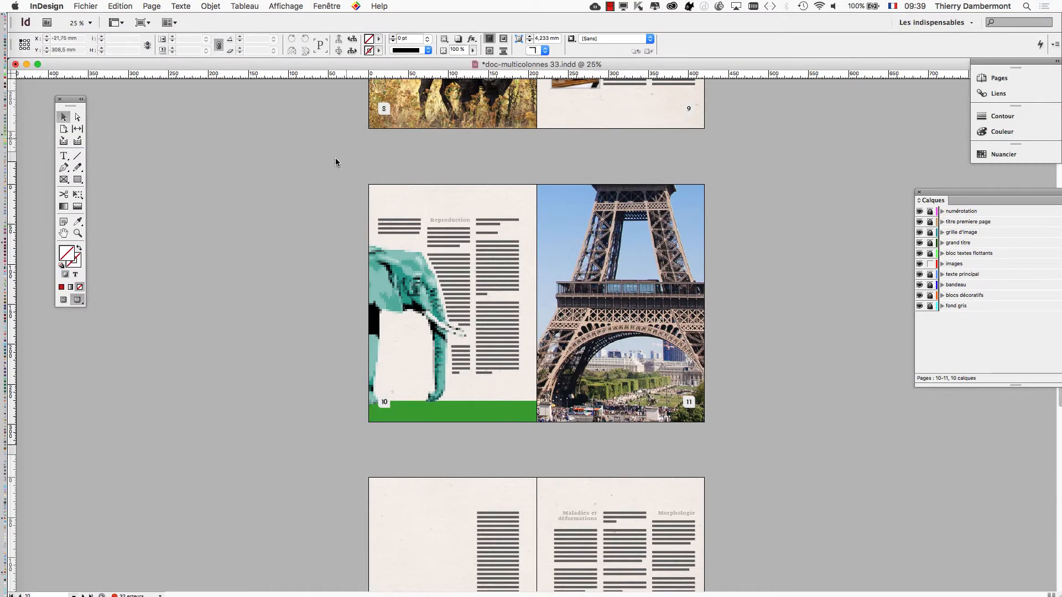
# - Switch to the course document in Firefox and highlight the layout advice on treating pages as a window and cropping main subjects
pyautogui.press('super+Tab')
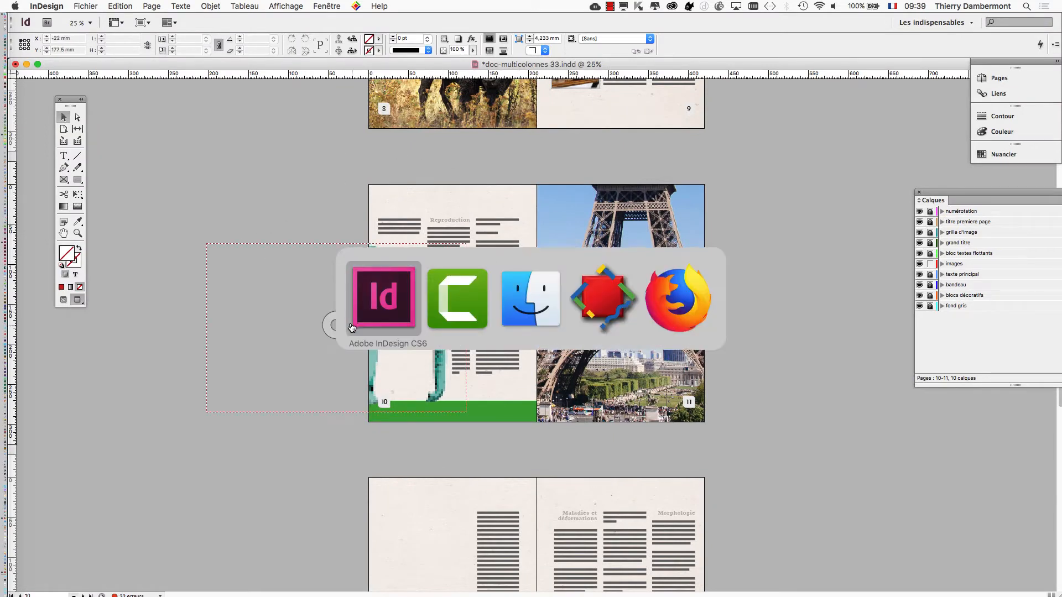
pyautogui.click(665, 306)
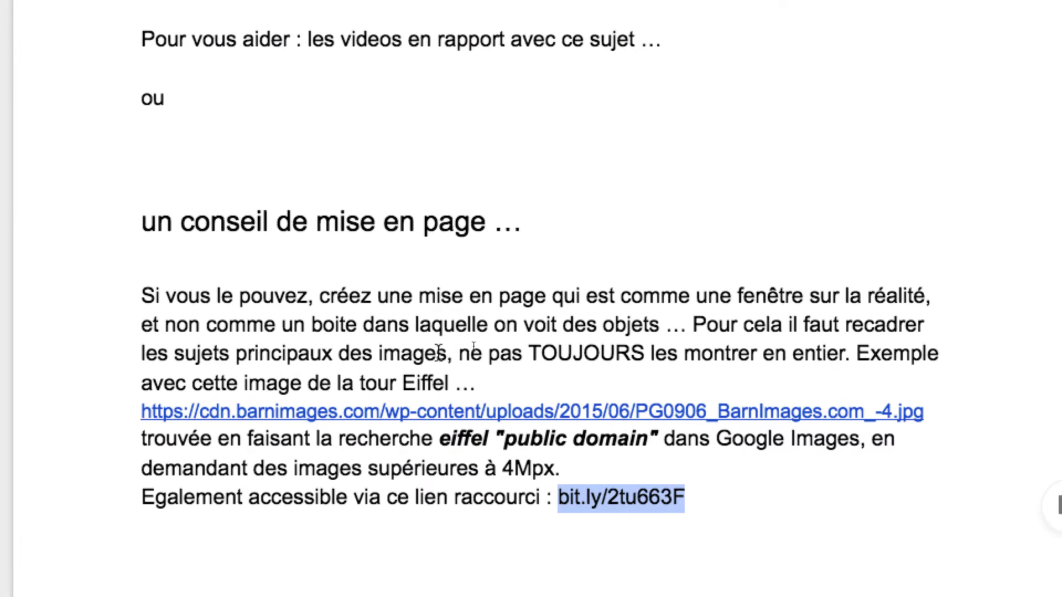
pyautogui.moveTo(320, 296); pyautogui.dragTo(339, 296)
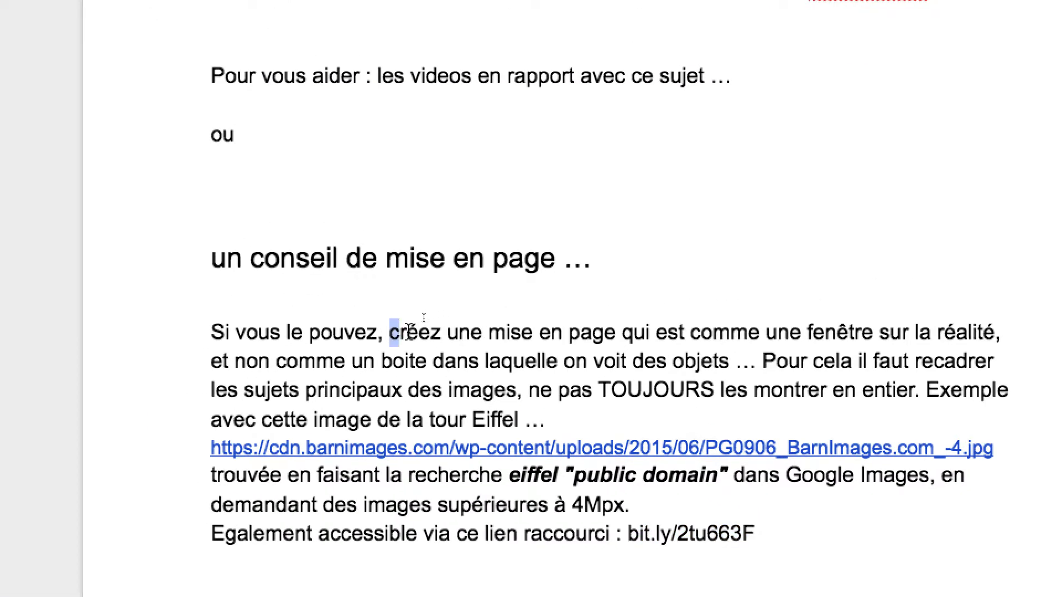
pyautogui.moveTo(408, 332); pyautogui.dragTo(788, 332)
pyautogui.moveTo(534, 334); pyautogui.dragTo(738, 331)
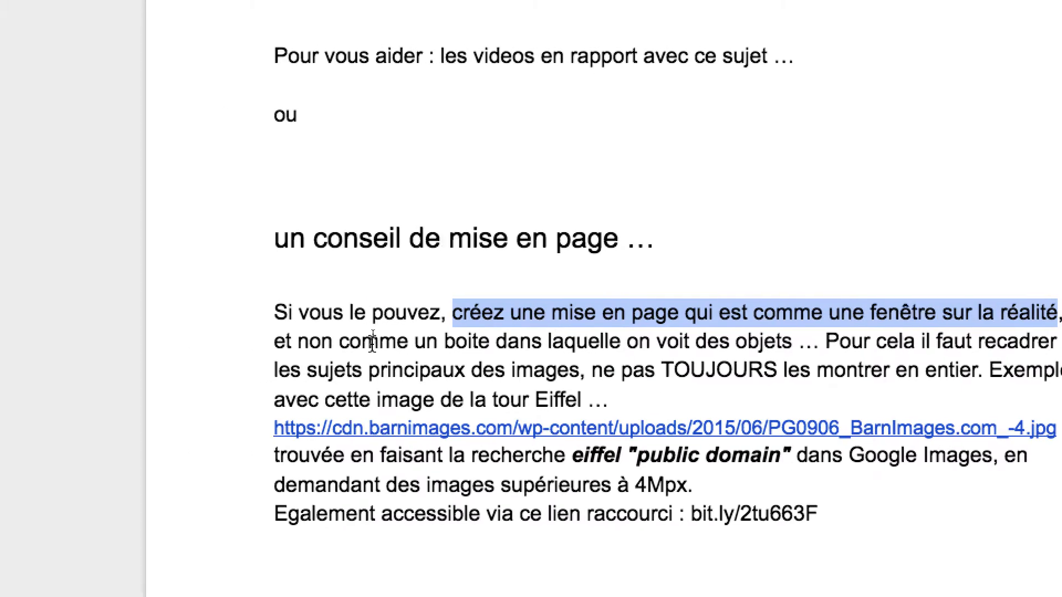
pyautogui.moveTo(373, 341); pyautogui.dragTo(680, 341)
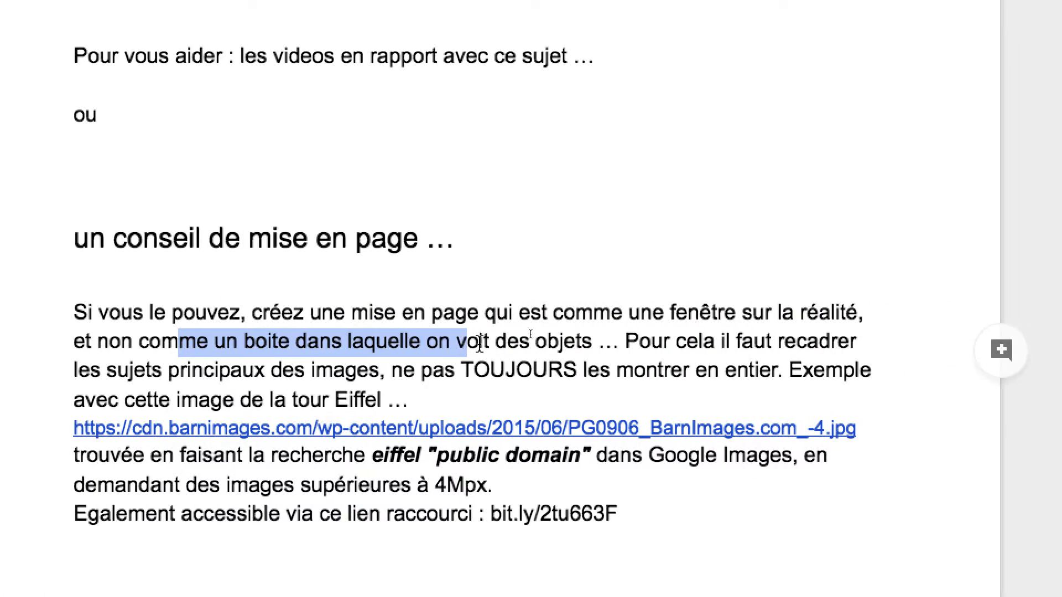
pyautogui.moveTo(479, 342); pyautogui.dragTo(553, 342)
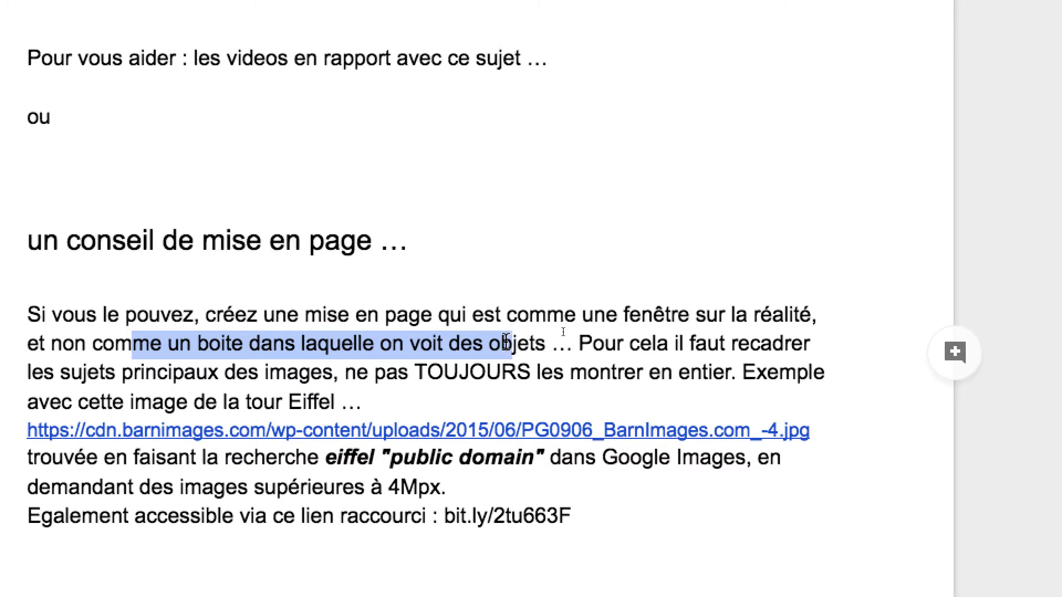
pyautogui.moveTo(603, 343); pyautogui.dragTo(725, 354)
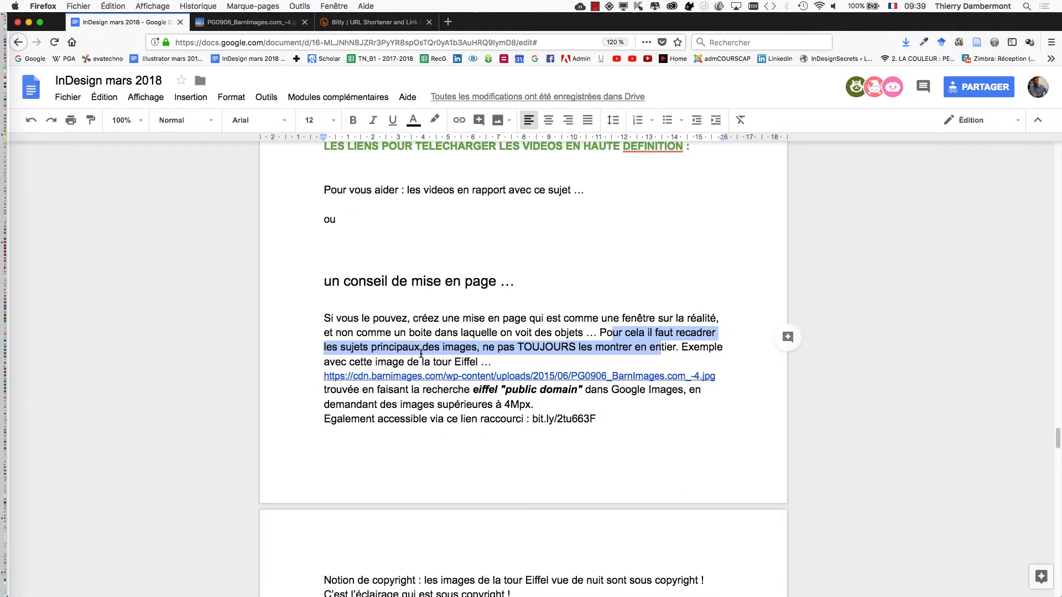
# - Switch back to InDesign and place the PG0906 Eiffel Tower JPEG in a new 99.5 mm square frame on the pasteboard beside page 12
pyautogui.press('alt+super+2')
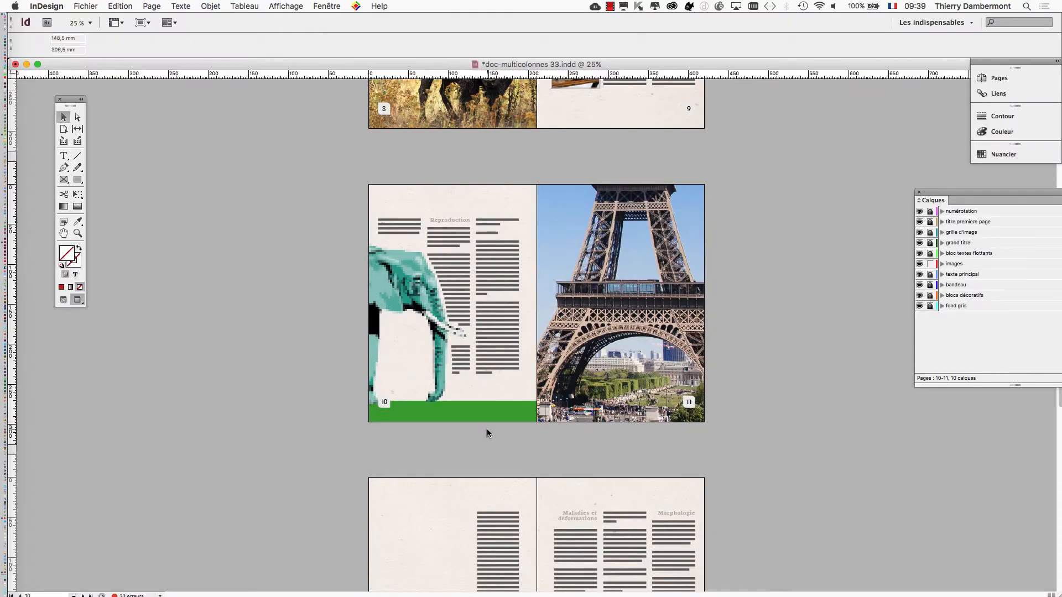
pyautogui.scroll(-5, 484, 431)
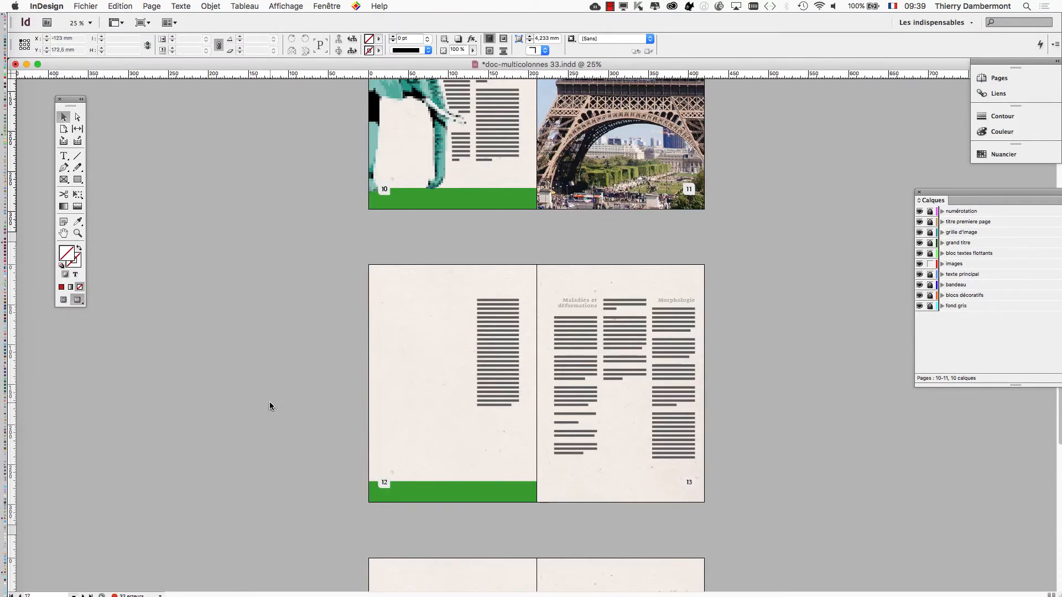
pyautogui.press('super+equal')
pyautogui.click(63, 300)
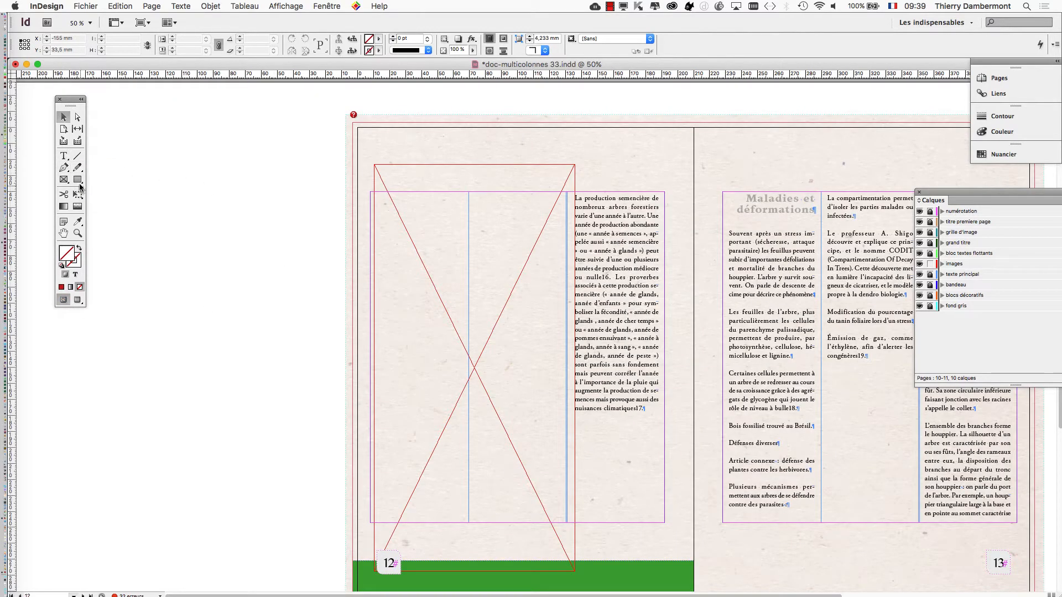
pyautogui.moveTo(161, 208); pyautogui.dragTo(320, 367)
pyautogui.click(92, 6)
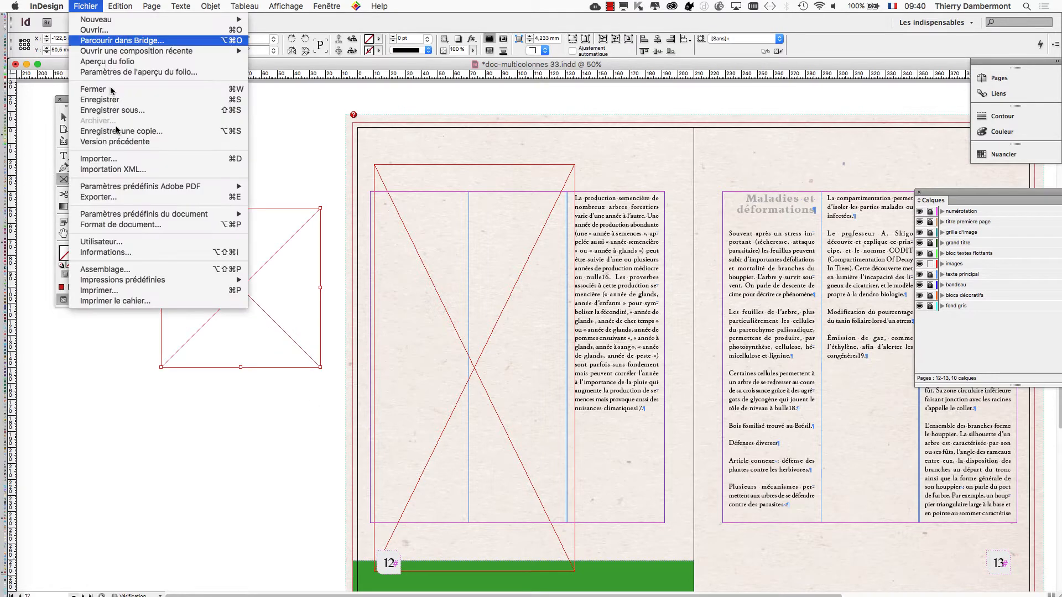
pyautogui.click(126, 158)
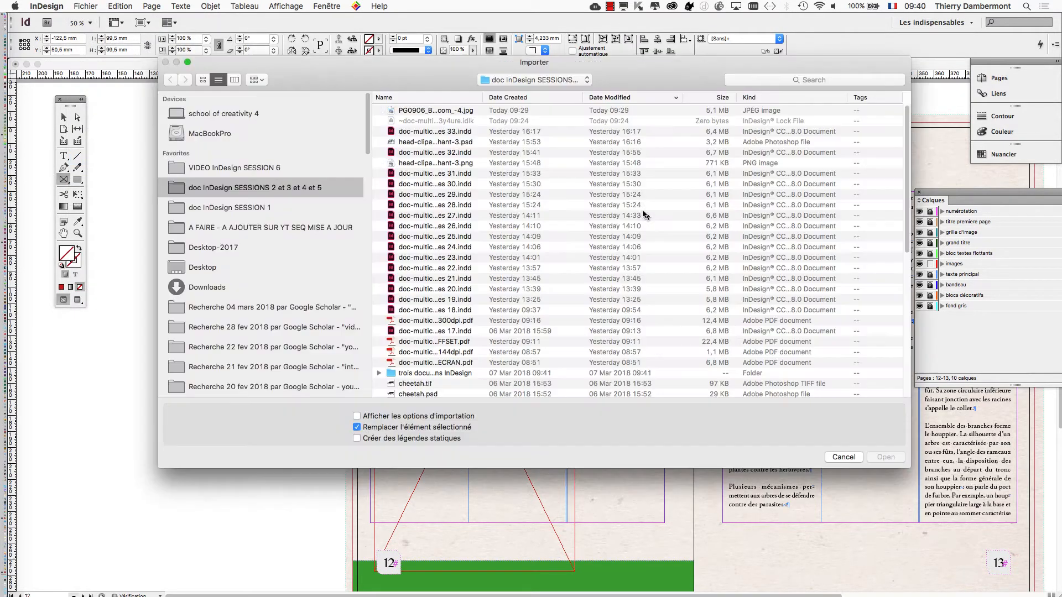
pyautogui.click(426, 110)
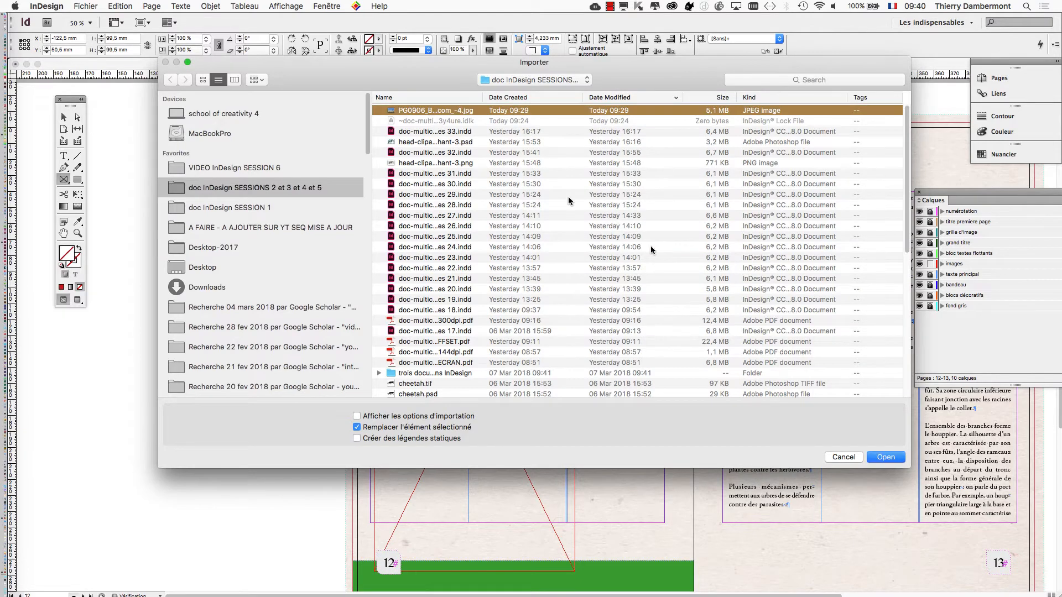
pyautogui.click(886, 458)
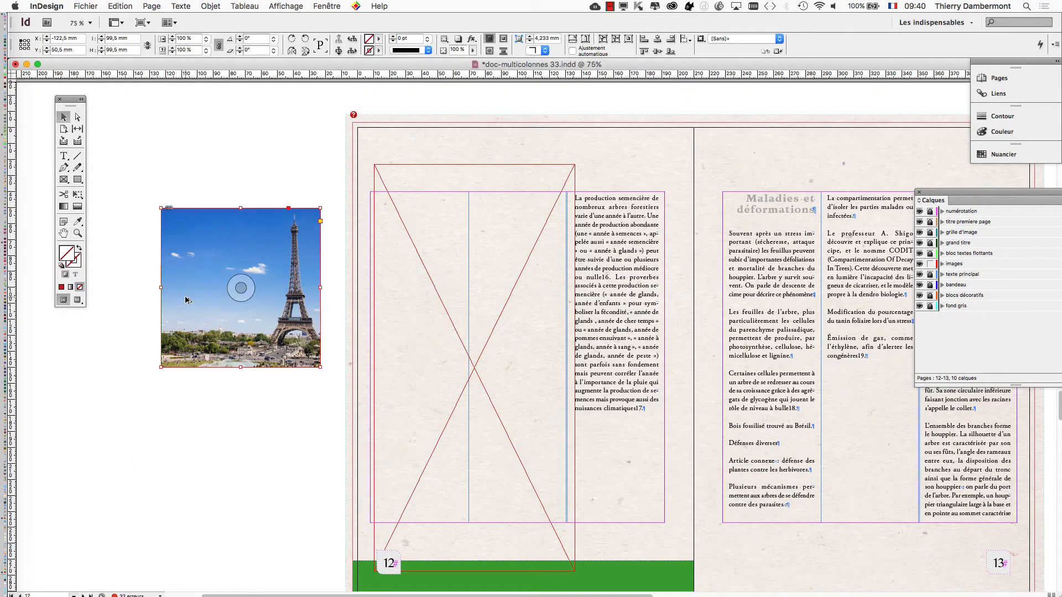
# - Crop the sky beside the tower by narrowing the picture frame to about 36.8 mm wide
pyautogui.scroll(2, 185, 300)
pyautogui.scroll(2, 185, 299)
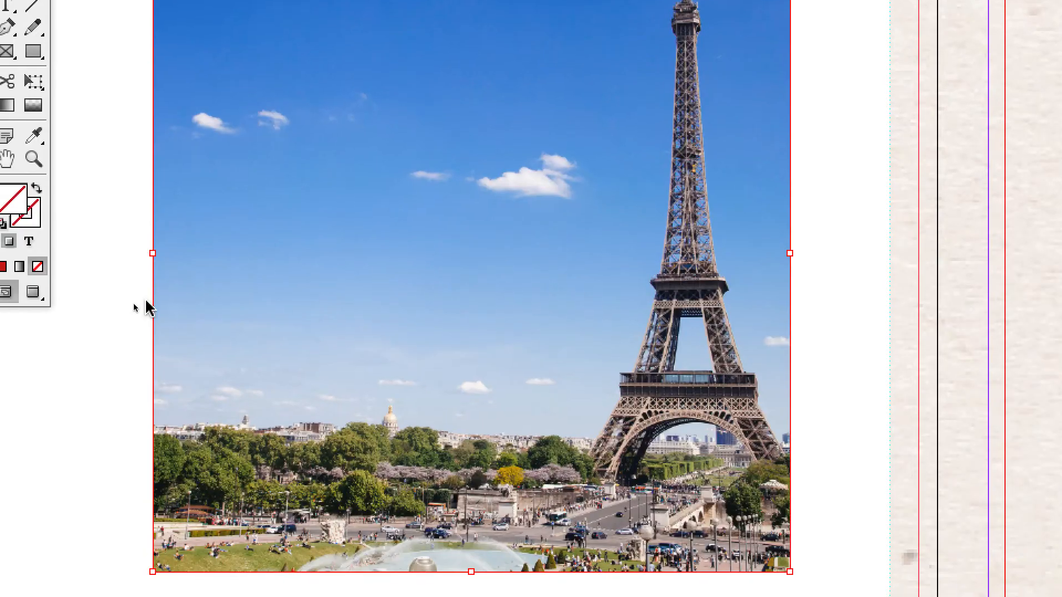
pyautogui.moveTo(153, 253); pyautogui.dragTo(510, 284)
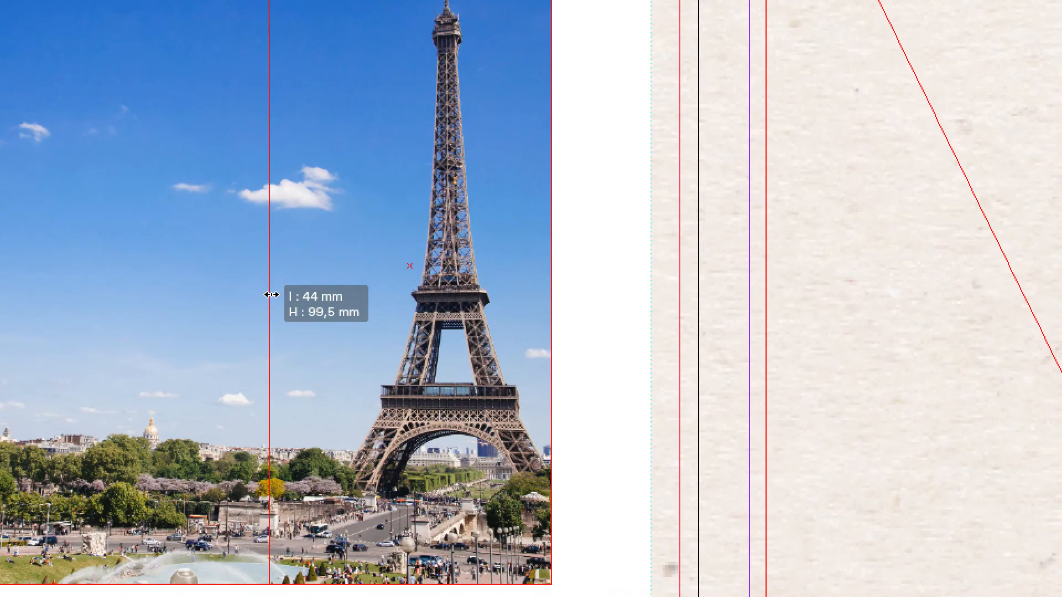
pyautogui.moveTo(271, 295); pyautogui.dragTo(271, 295)
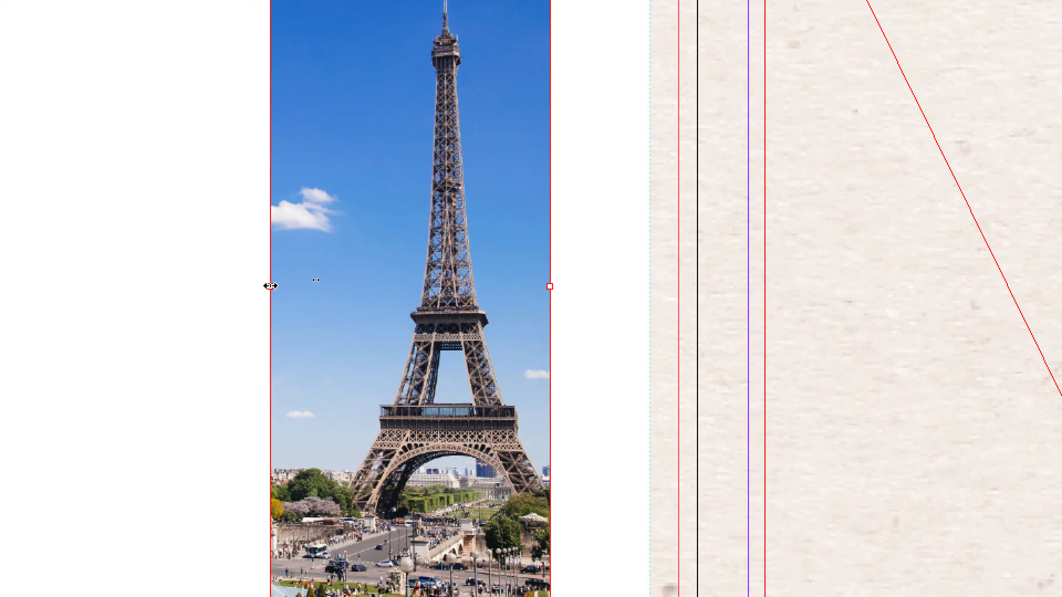
pyautogui.moveTo(87, 285); pyautogui.dragTo(135, 292)
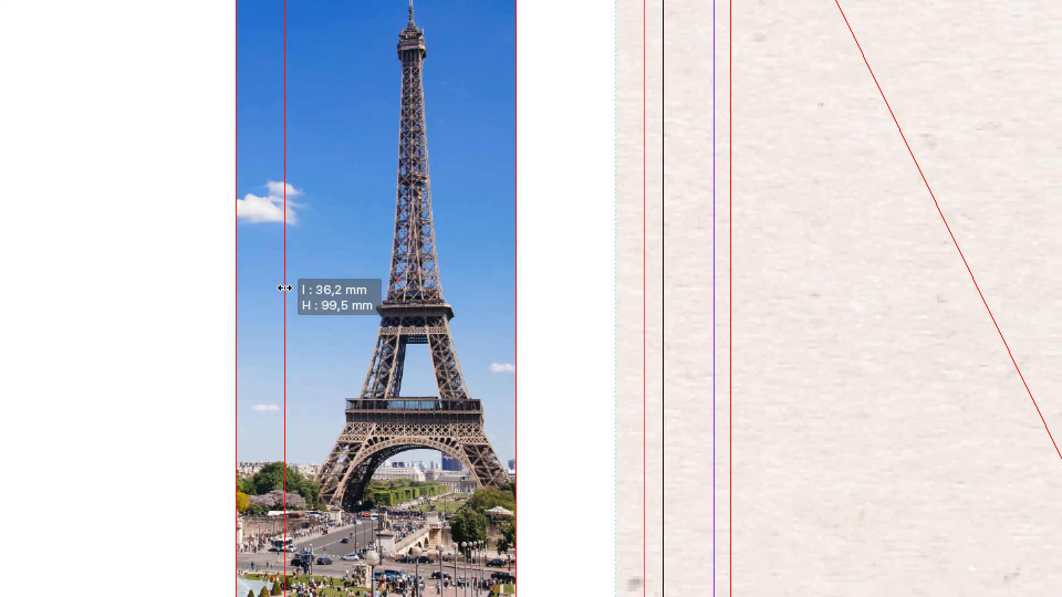
pyautogui.moveTo(285, 288); pyautogui.dragTo(281, 294)
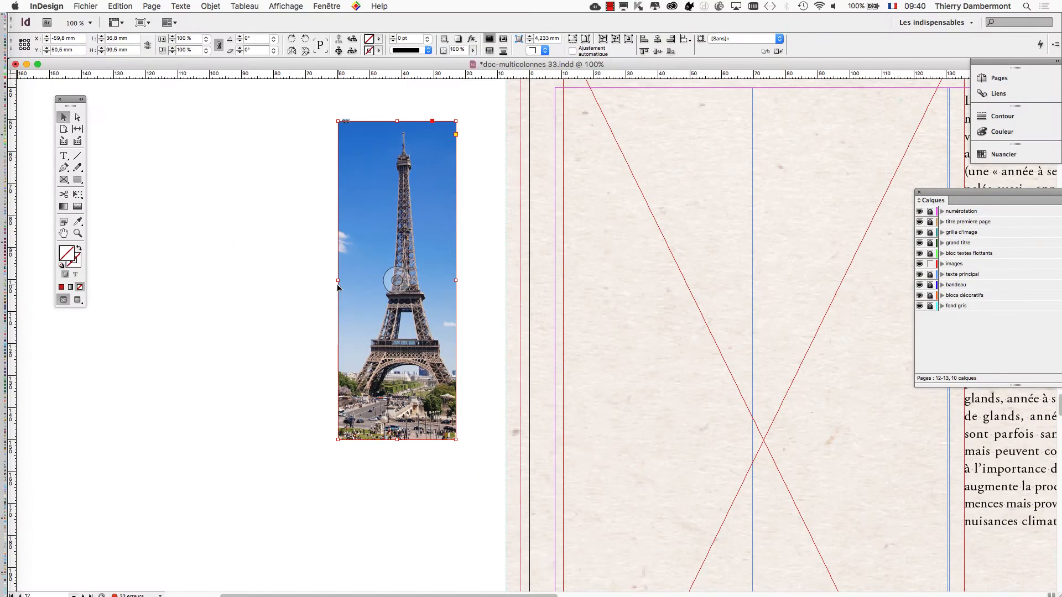
# - Move the narrow tower picture onto the empty area of page 12 and preview the spread
pyautogui.press('super+minus')
pyautogui.press('super+minus')
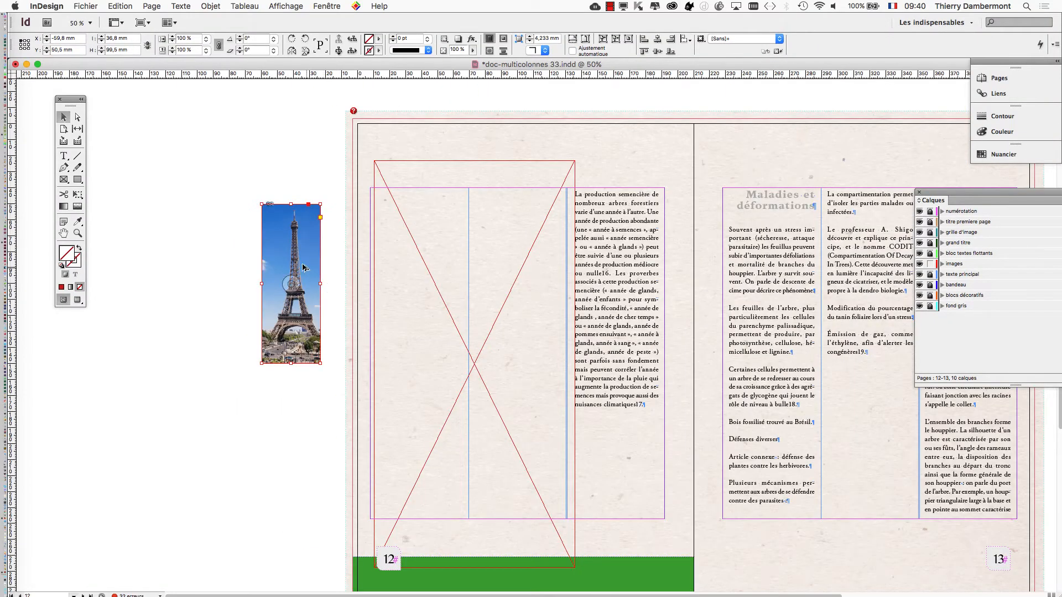
pyautogui.moveTo(303, 269); pyautogui.dragTo(445, 256)
pyautogui.click(77, 299)
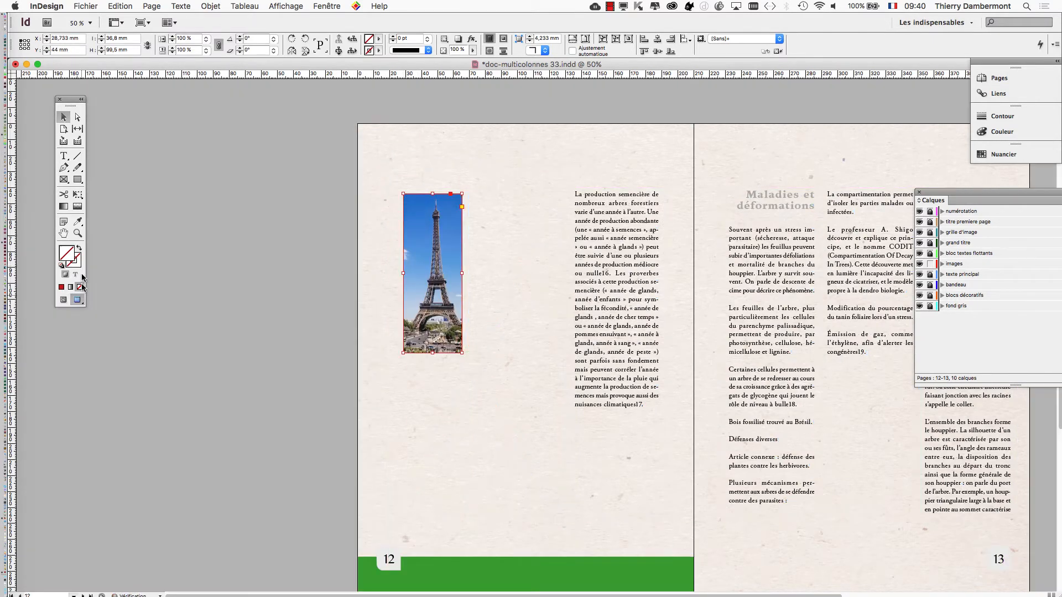
# - Scale the tower picture with its frame to about 74 × 200 mm and shift it towards the text column
pyautogui.click(77, 195)
pyautogui.moveTo(462, 354); pyautogui.dragTo(522, 511)
pyautogui.moveTo(479, 438); pyautogui.dragTo(514, 437)
# - Align the picture with page 12's column guides, scale it to about 76.5 × 206.9 mm, and nudge it about 4 mm from the text
pyautogui.click(64, 298)
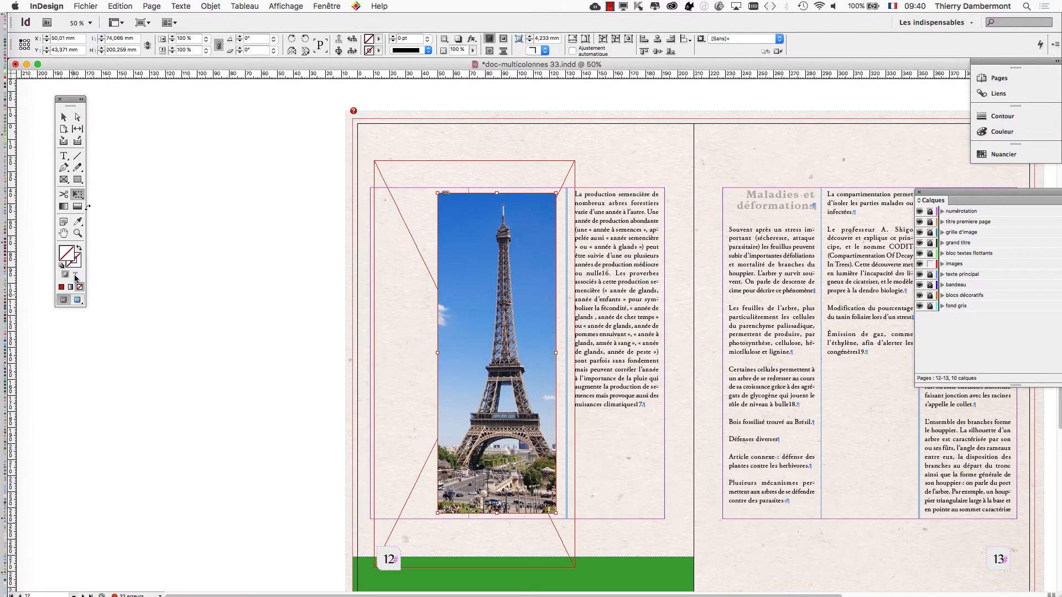
pyautogui.moveTo(486, 256); pyautogui.dragTo(494, 250)
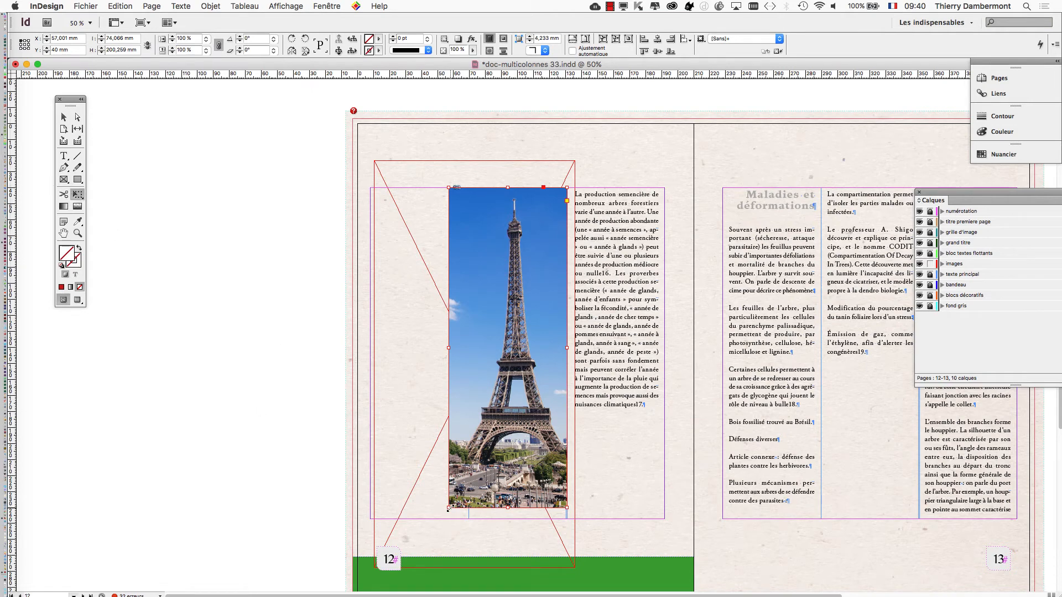
pyautogui.moveTo(449, 508)
pyautogui.mouseDown()
pyautogui.moveTo(432, 522)
pyautogui.moveTo(445, 518)
pyautogui.mouseUp()
pyautogui.click(167, 195)
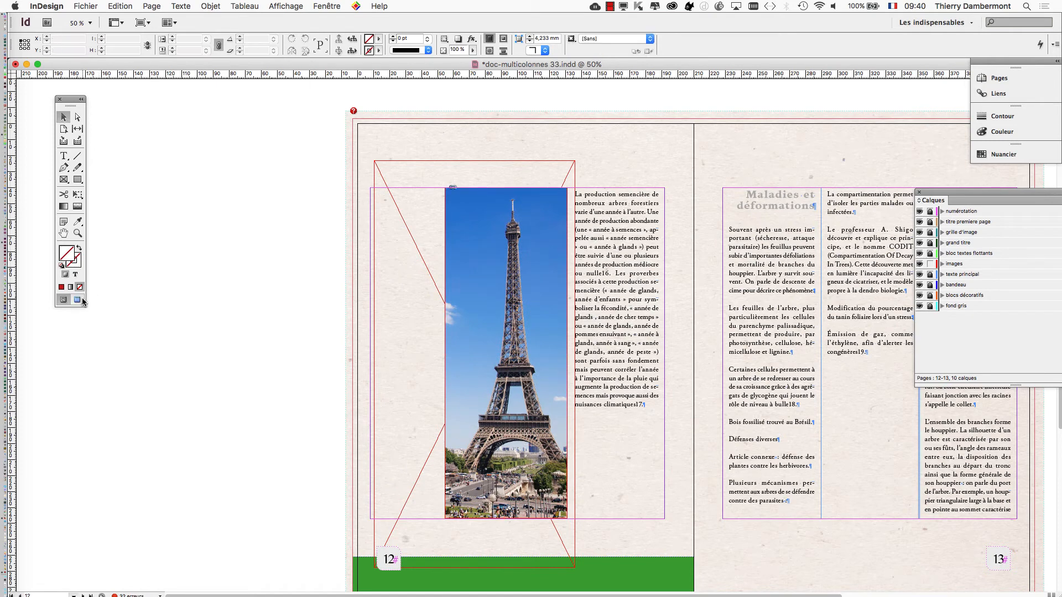
pyautogui.press('w')
pyautogui.moveTo(536, 386); pyautogui.dragTo(530, 386)
# - Return to page 9 and select the rhinoceros photo inside its frame
pyautogui.scroll(15, 641, 327)
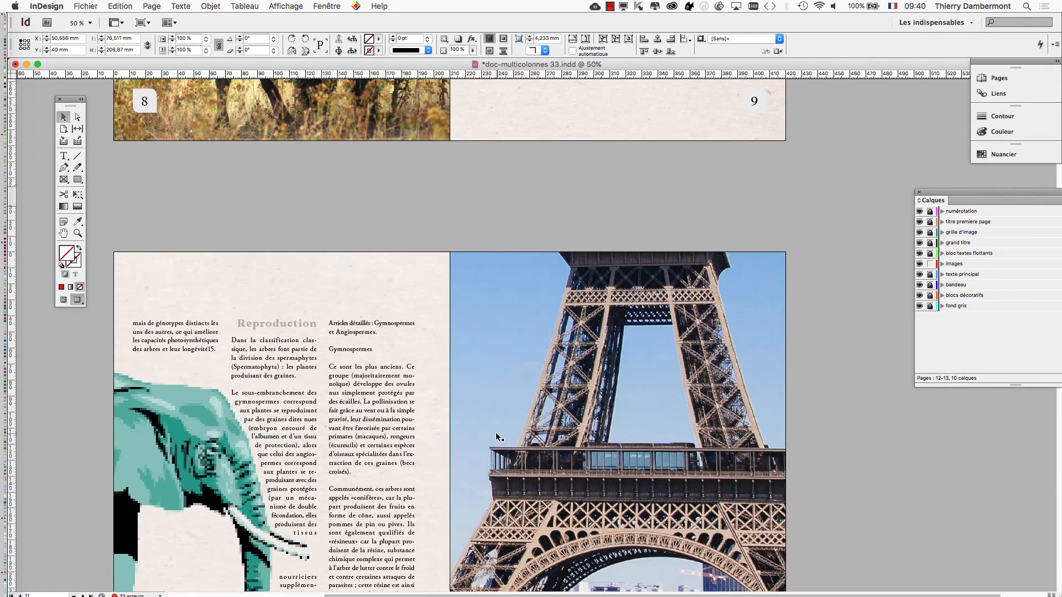
pyautogui.press('super+minus')
pyautogui.scroll(10, 525, 419)
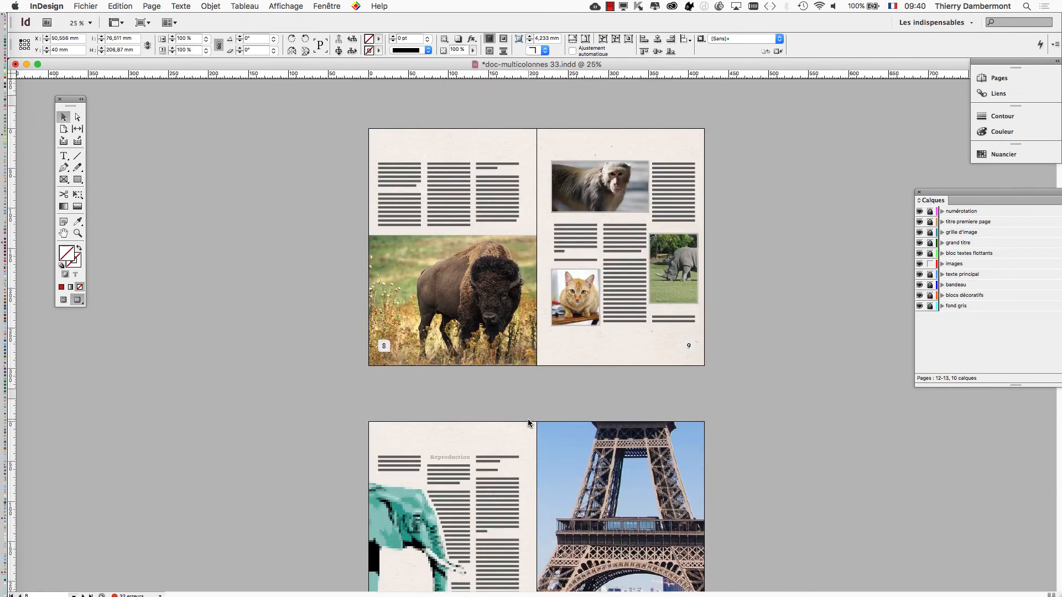
pyautogui.scroll(2, 636, 337)
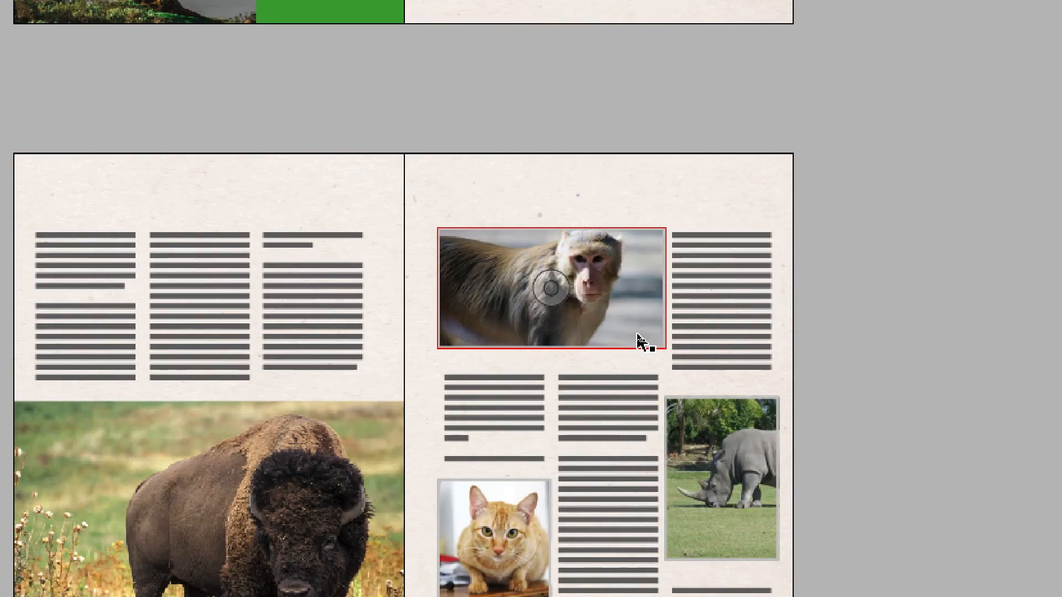
pyautogui.hotkey('ctrl', '+')
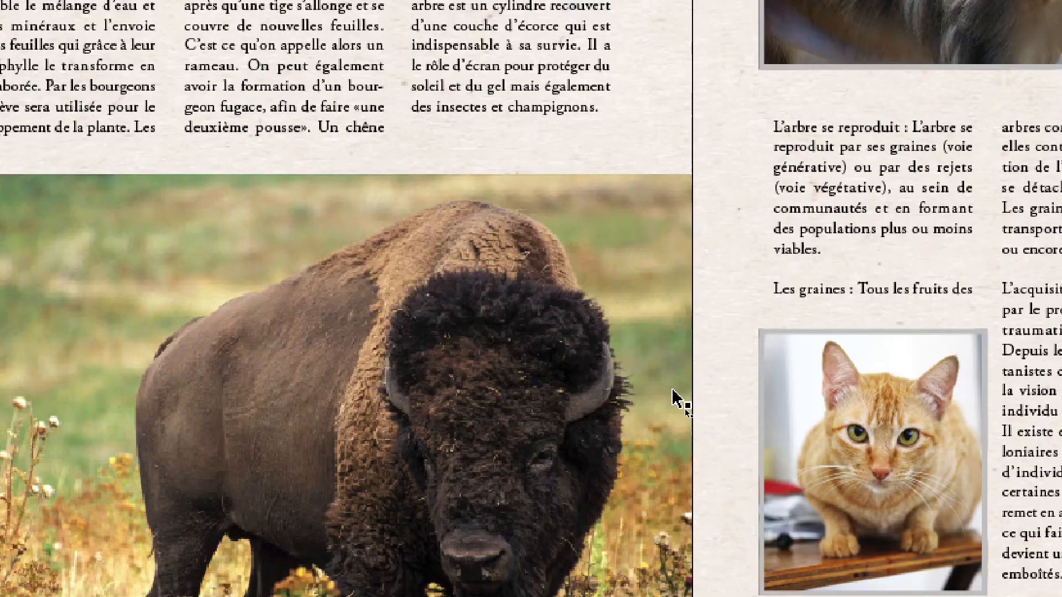
pyautogui.press('space')
pyautogui.moveTo(841, 404); pyautogui.dragTo(645, 415)
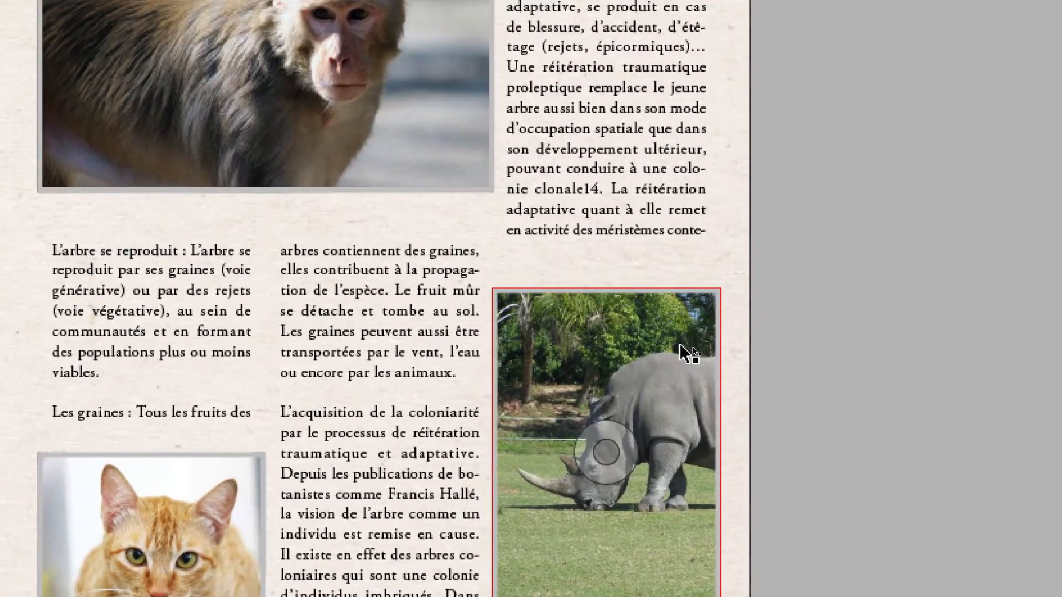
pyautogui.click(725, 263)
pyautogui.click(662, 358)
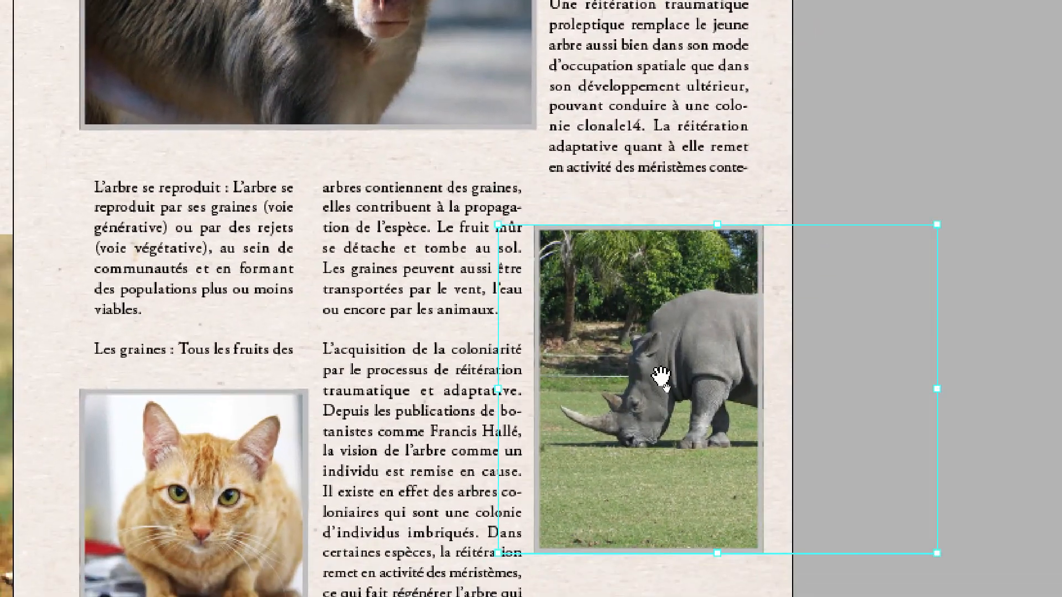